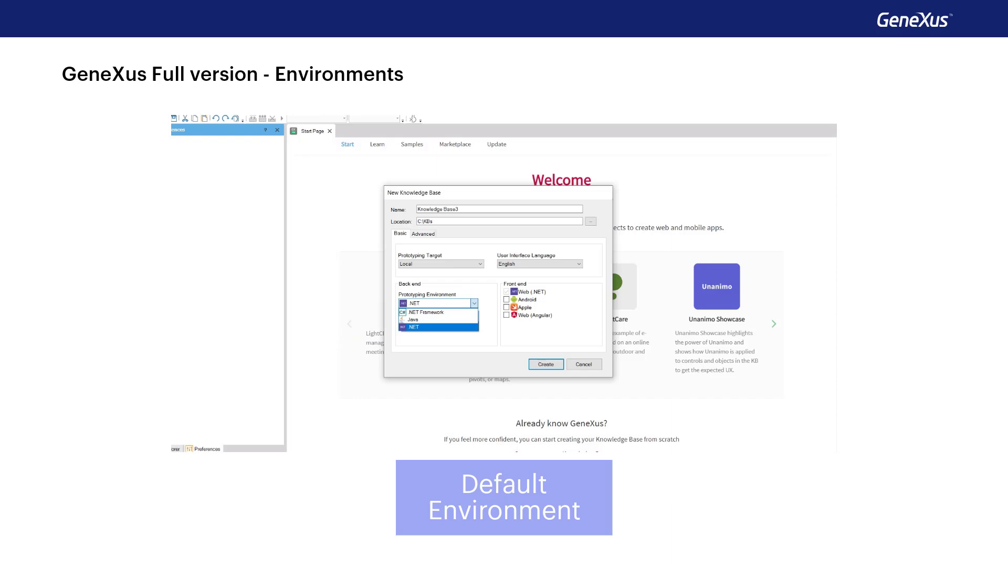
key("Right")
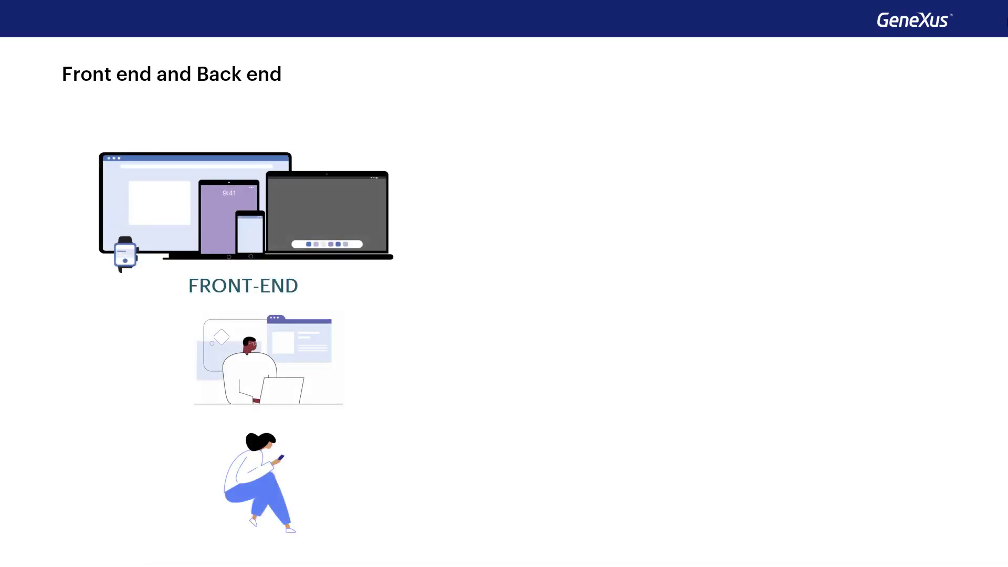
key("Right")
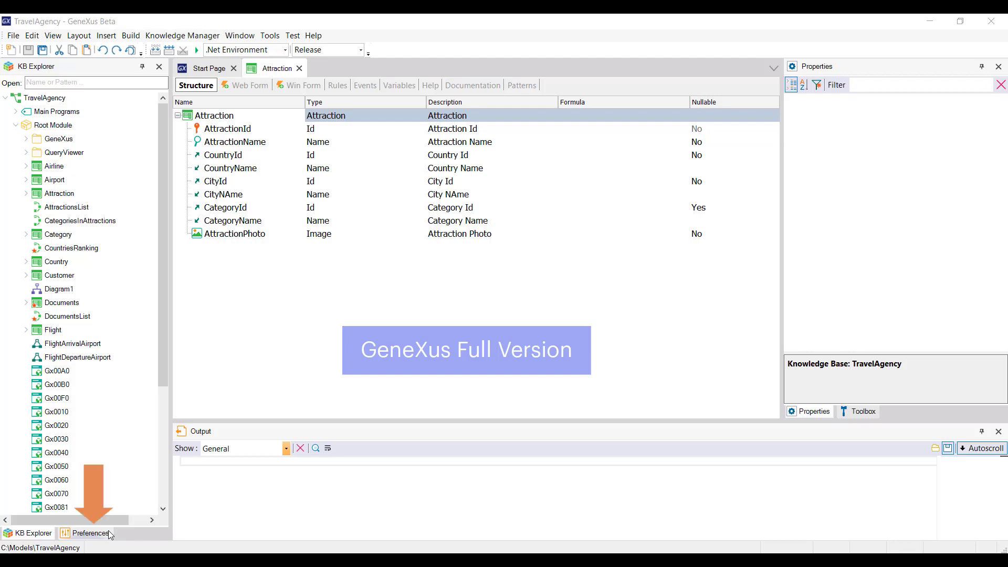
- Open the knowledge base preferences, view the .Net Environment's properties and expand its Back end node
left_click(90, 534)
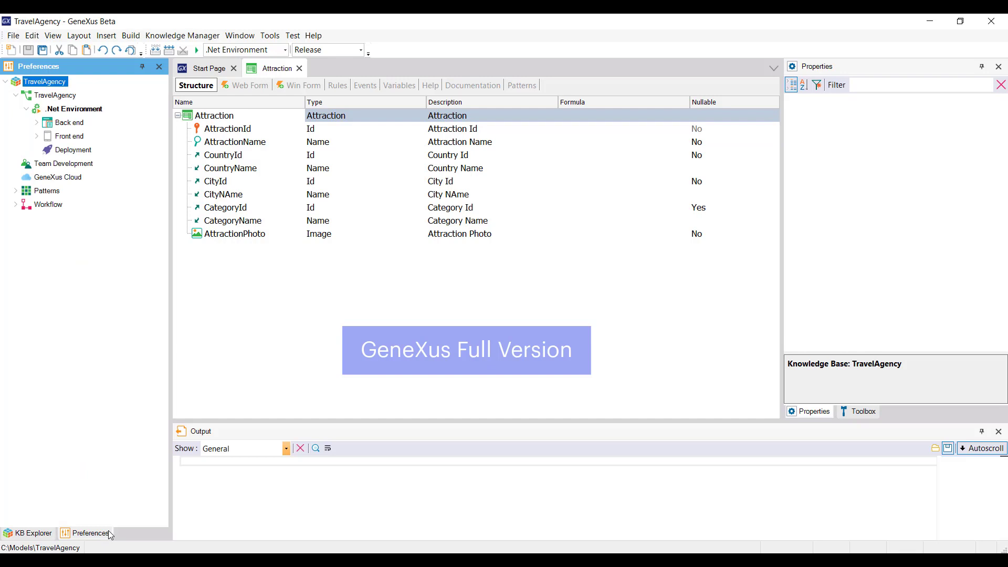
left_click(89, 112)
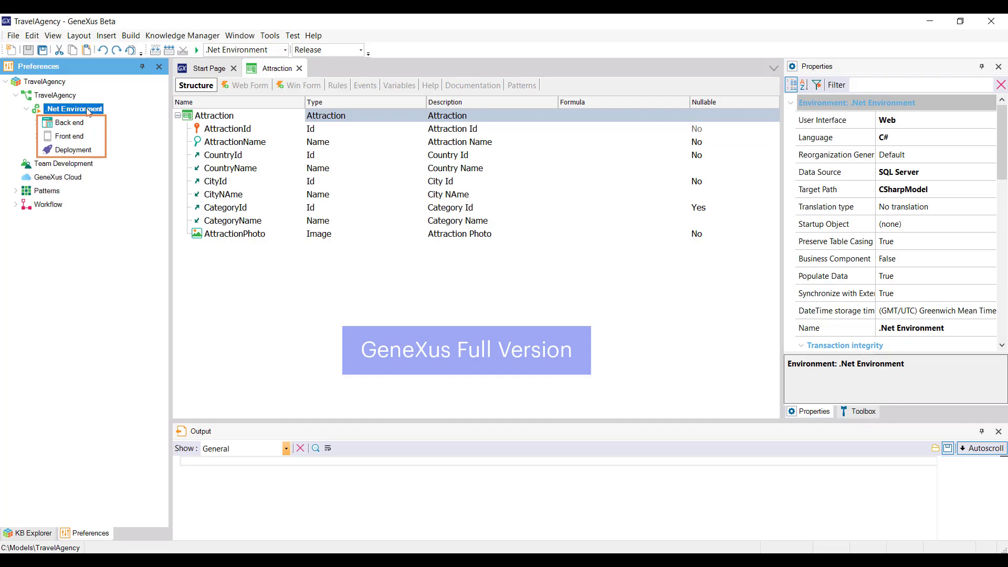
left_click(77, 123)
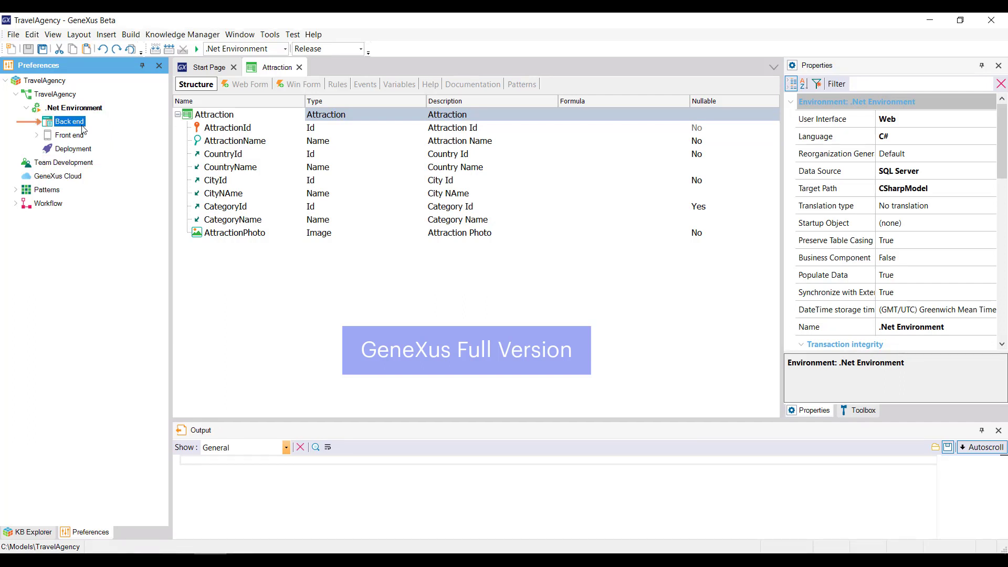
double_click(82, 127)
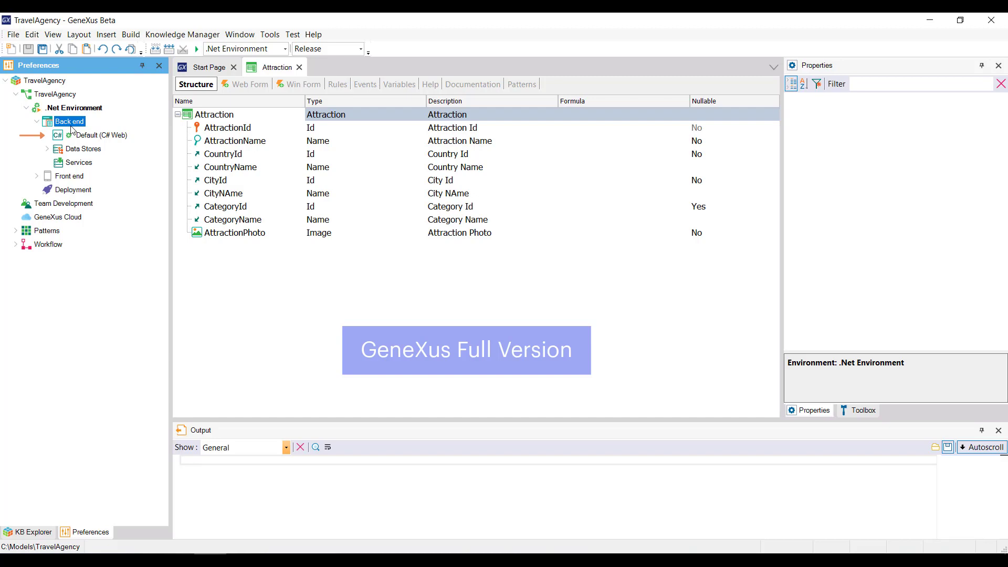
- Try to add a new generator to the .Net Environment's back end
right_click(71, 129)
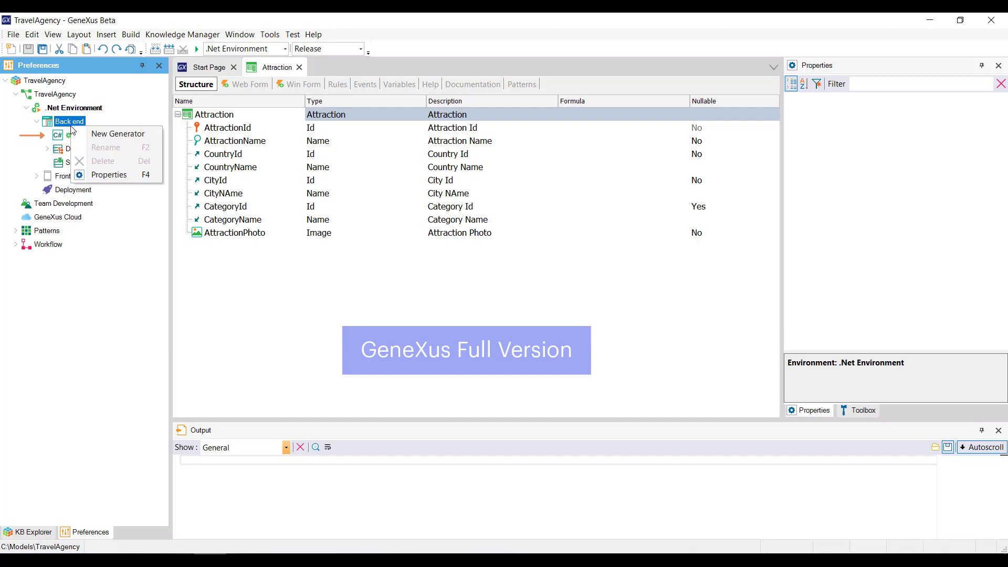
left_click(112, 135)
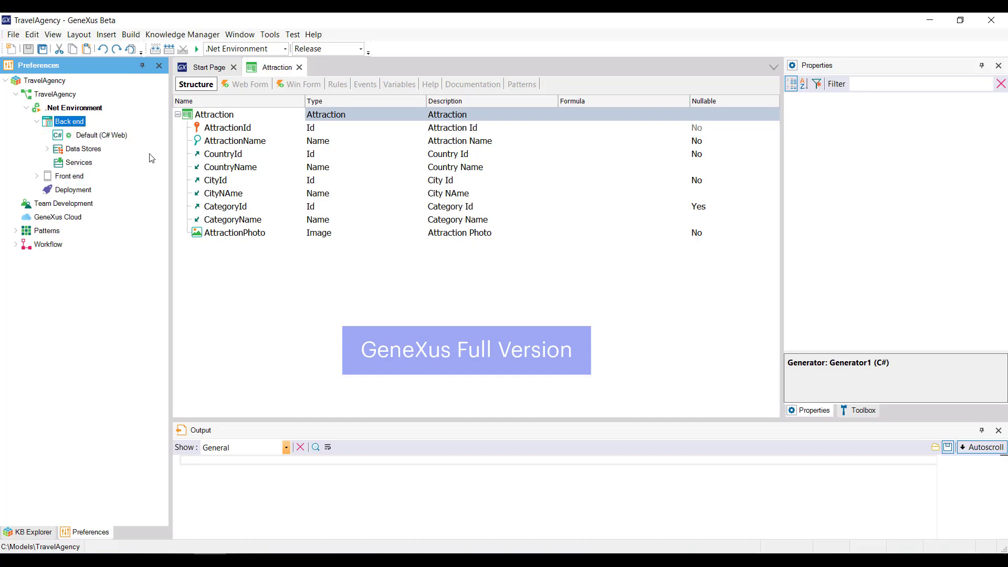
- Examine the properties of the Default (C# Web) generator and the Default (SQL Server) data store
left_click(104, 139)
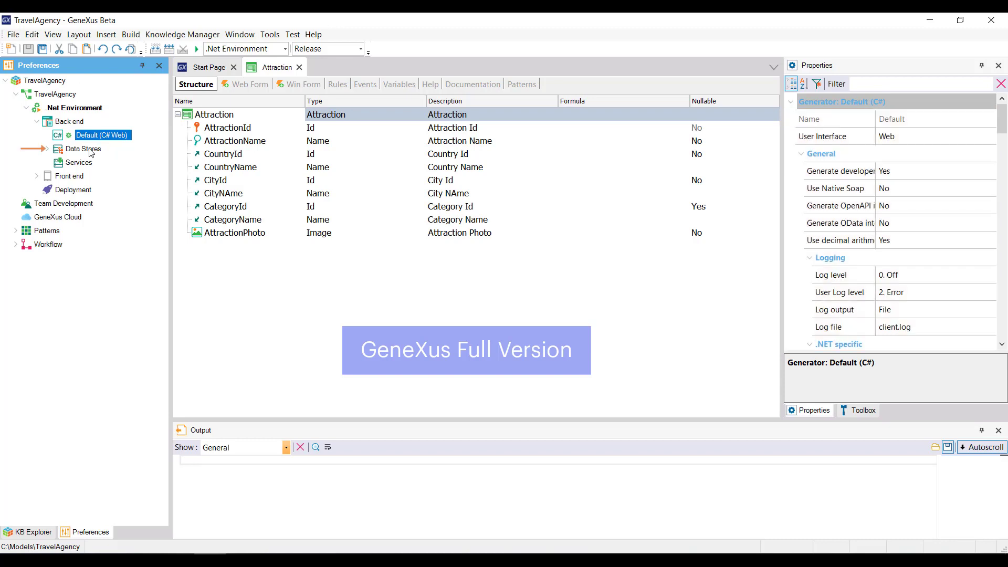
left_click(90, 151)
double_click(90, 151)
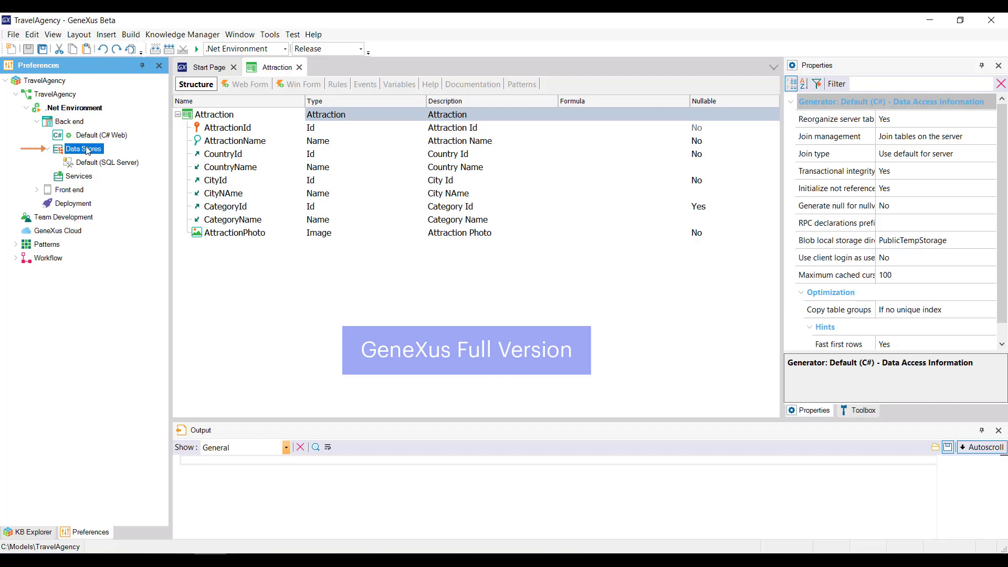
left_click(116, 166)
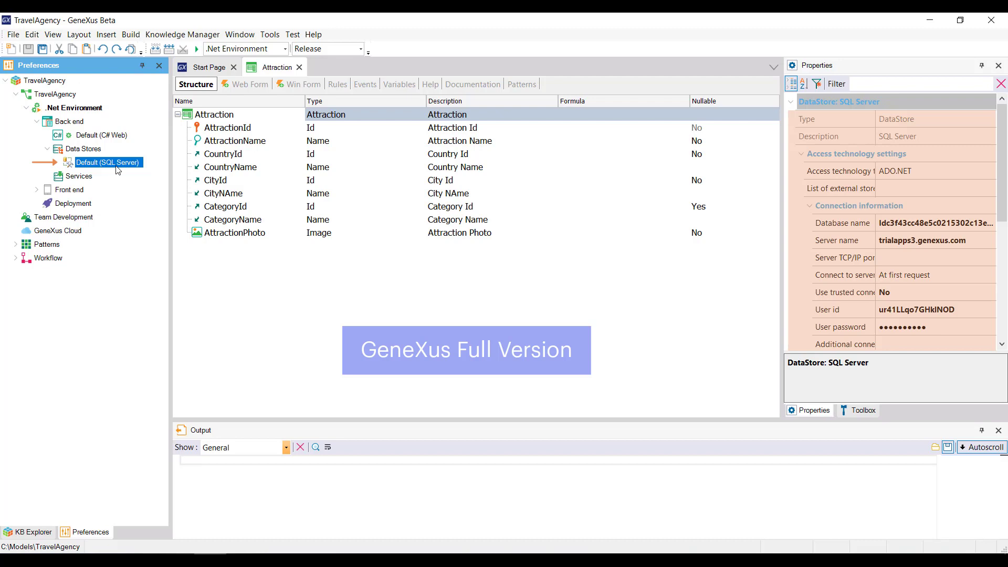
- Review the back end's Services properties, then the Front end generators and the Deployment node
left_click(82, 181)
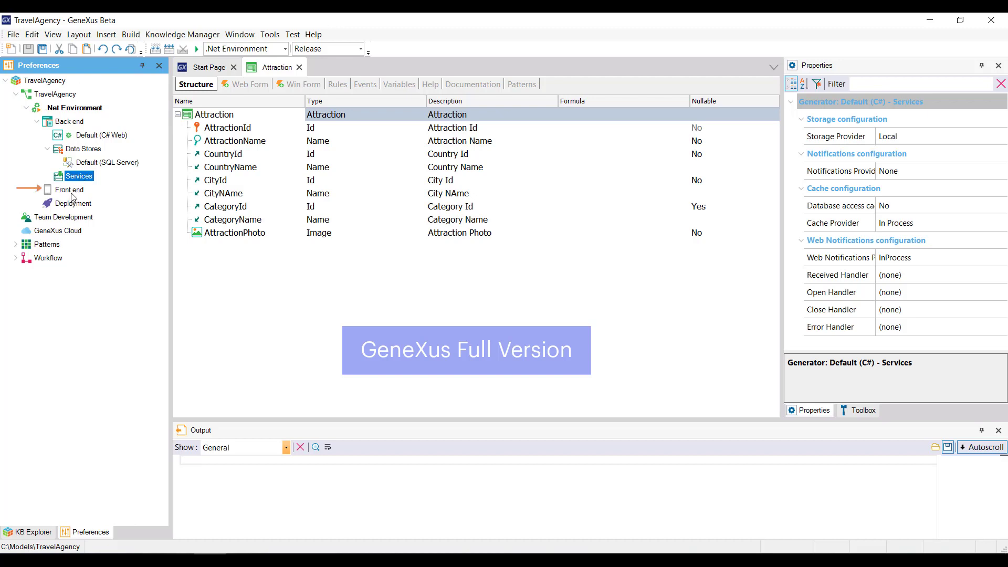
left_click(72, 194)
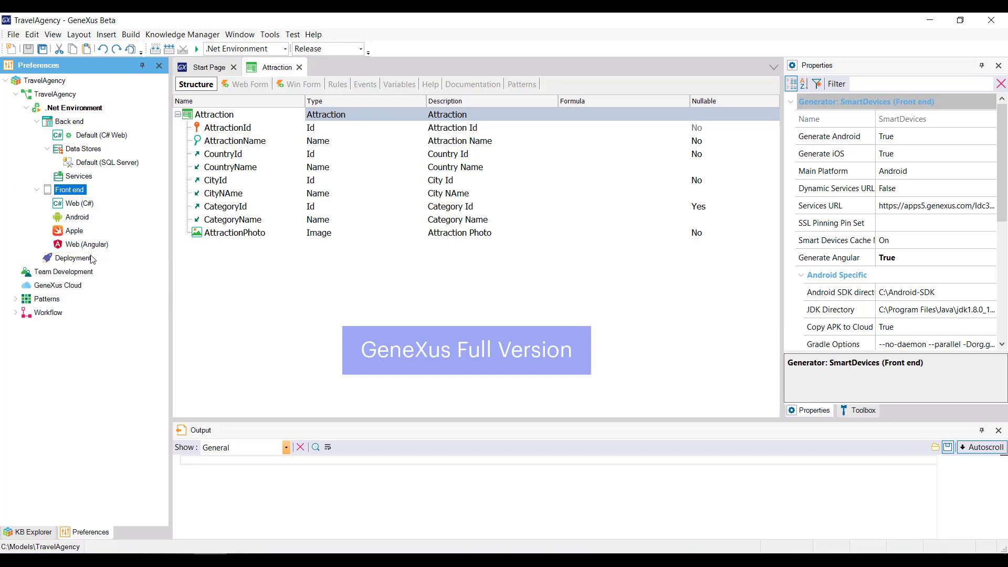
left_click(85, 260)
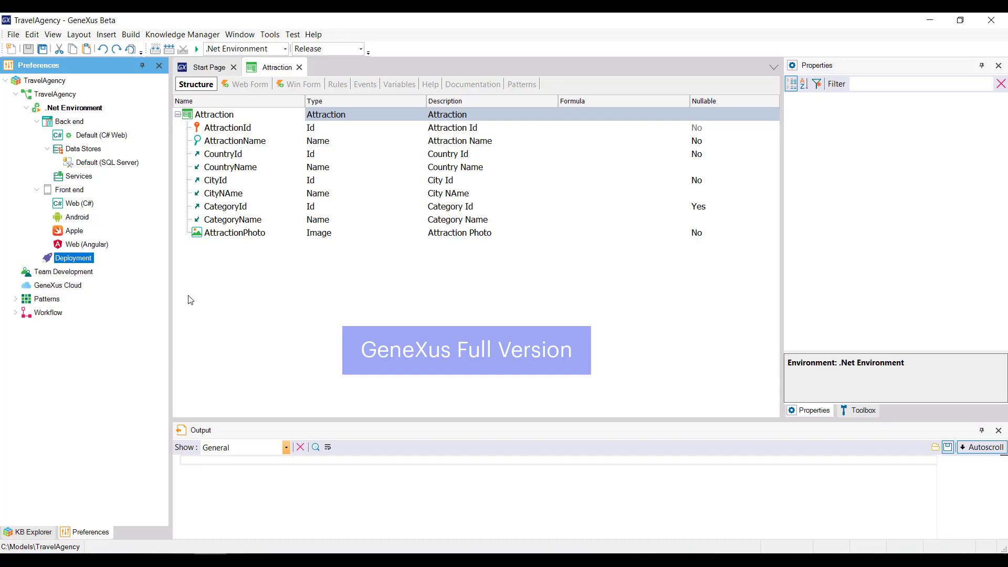
- Start a new environment named ProductionEnvironment with C# as its back-end language
left_click(87, 111)
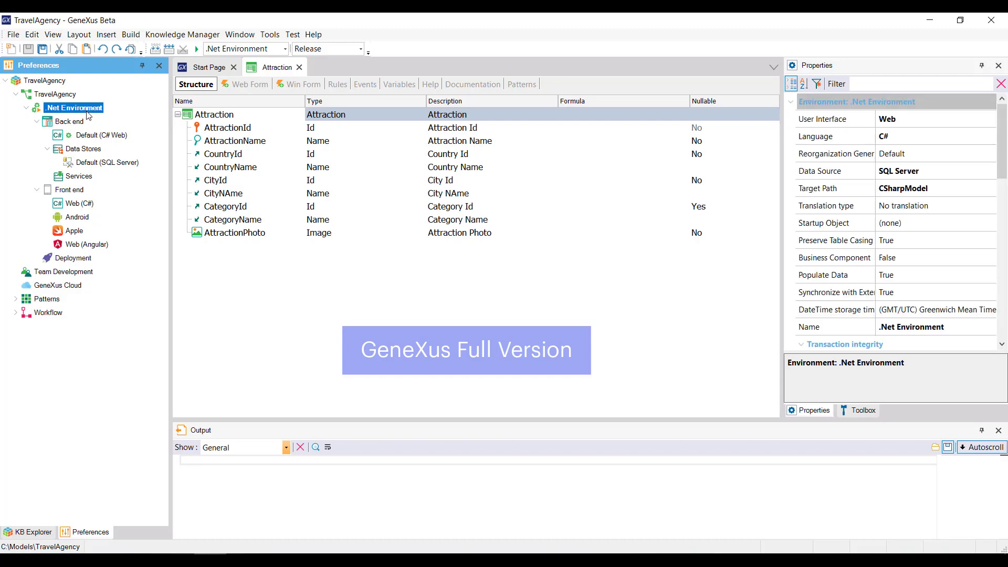
right_click(88, 113)
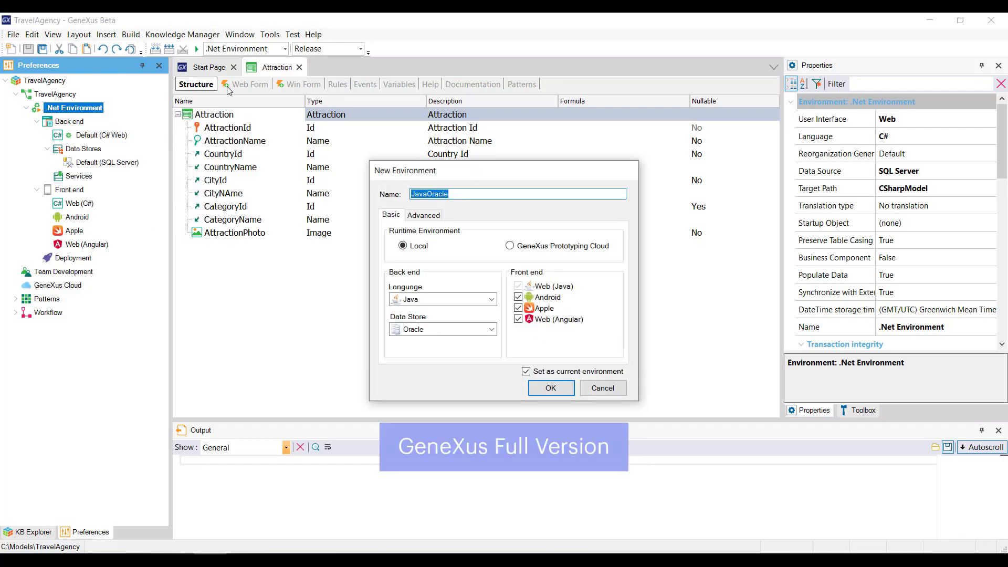
type("ProductionEnvironment")
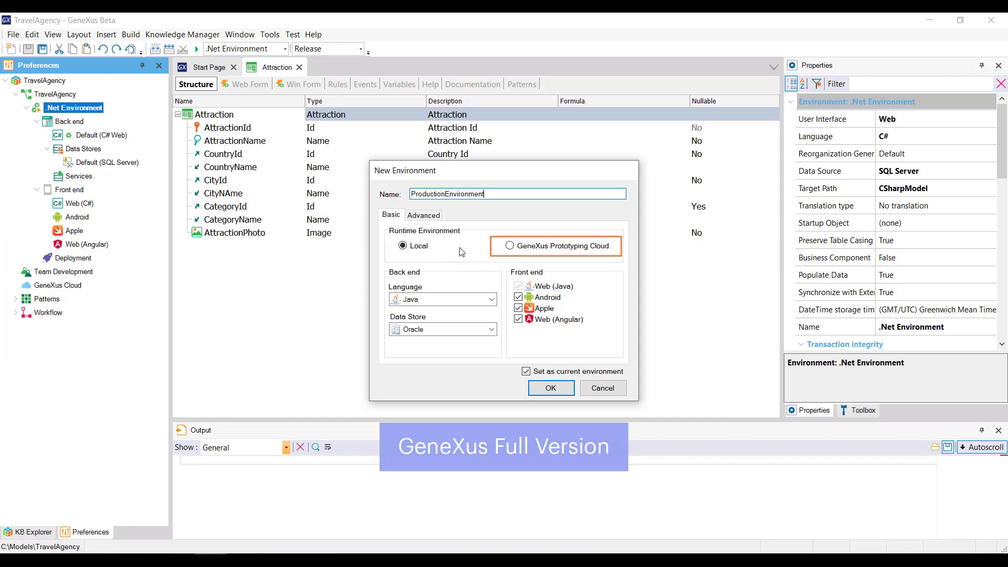
left_click(491, 299)
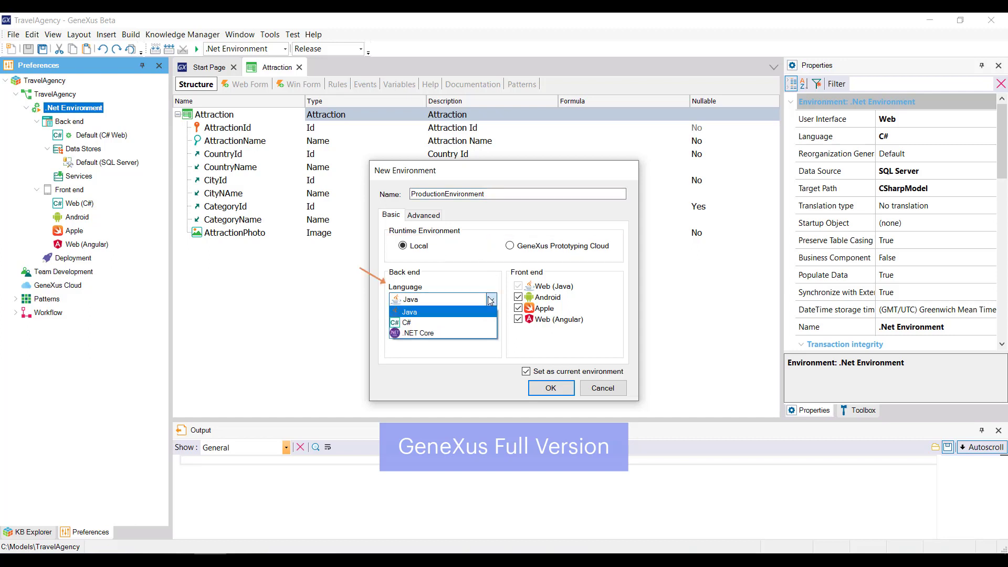
left_click(460, 322)
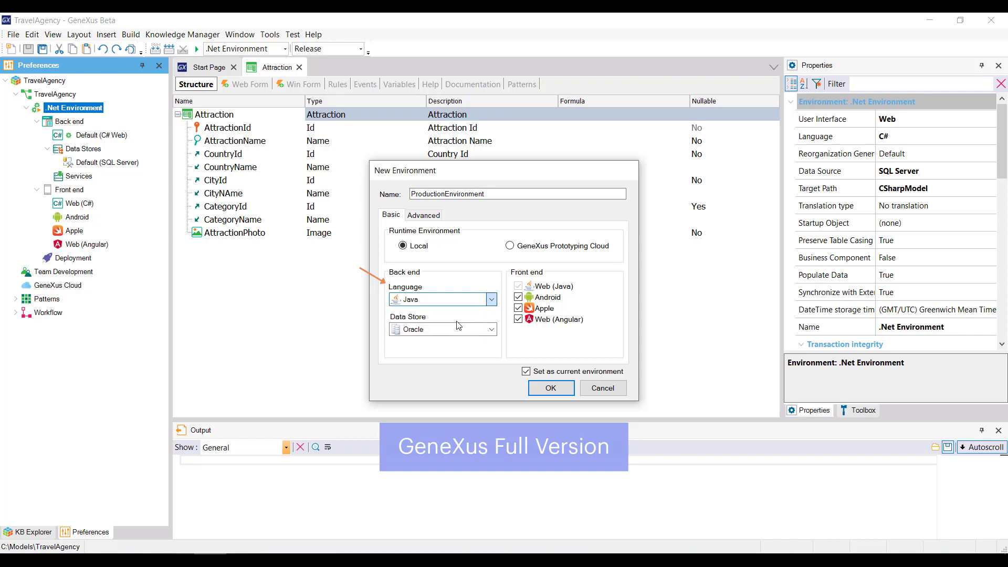
- Choose SQL Server as the data store, switch the runtime environment to GeneXus Prototyping Cloud, and create the environment
left_click(490, 330)
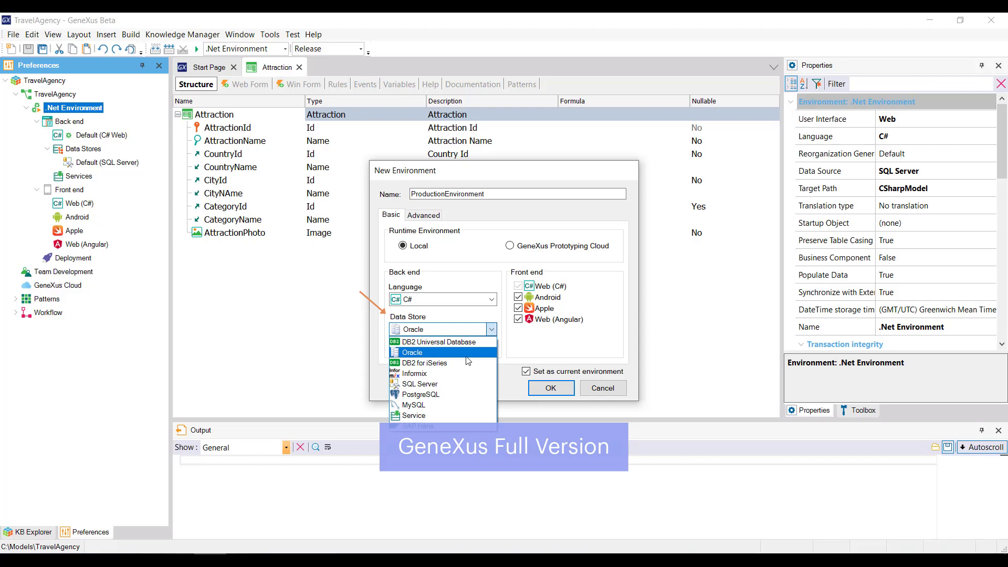
left_click(459, 385)
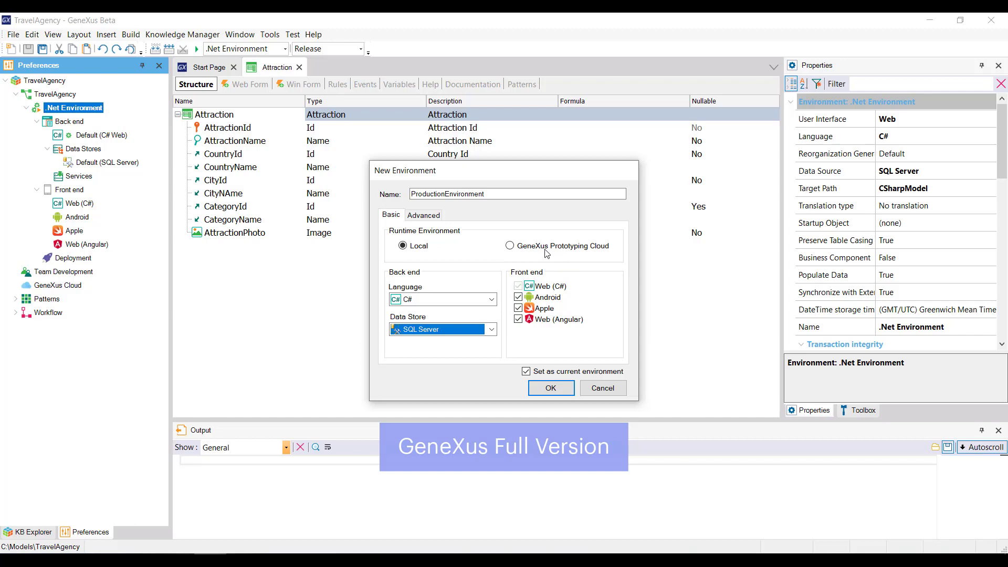
left_click(528, 247)
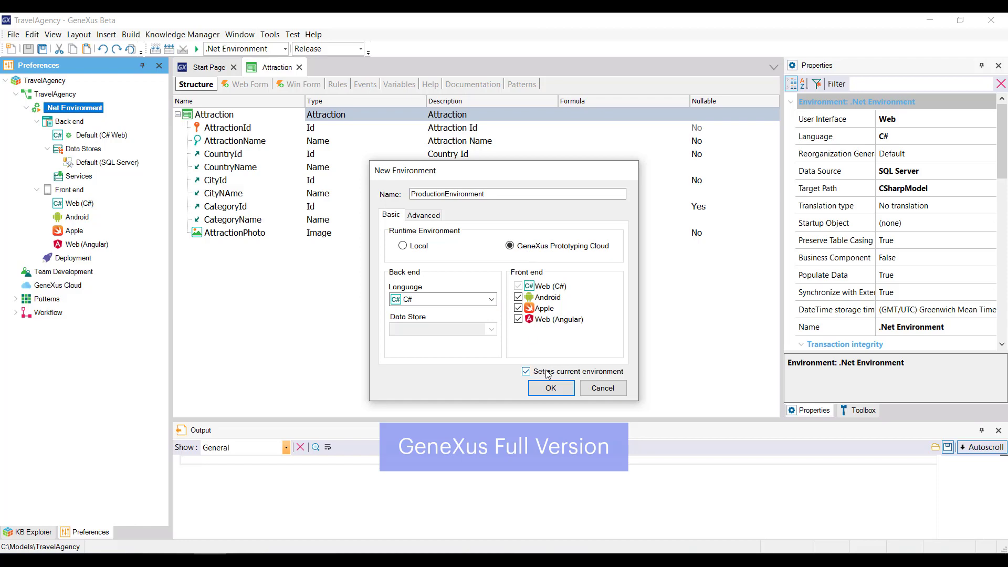
left_click(555, 388)
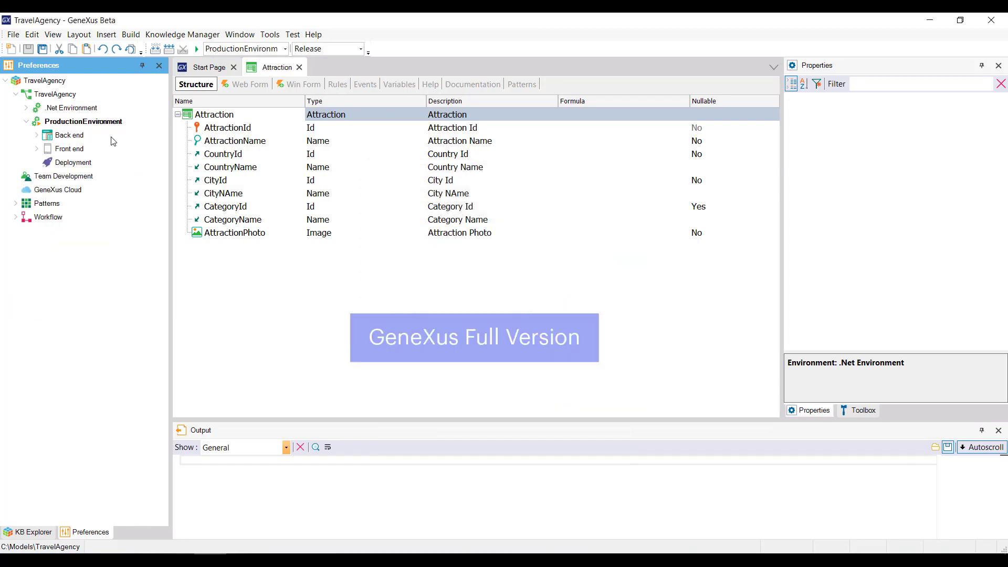
- Expand the .Net Environment and set it as the current environment
double_click(85, 109)
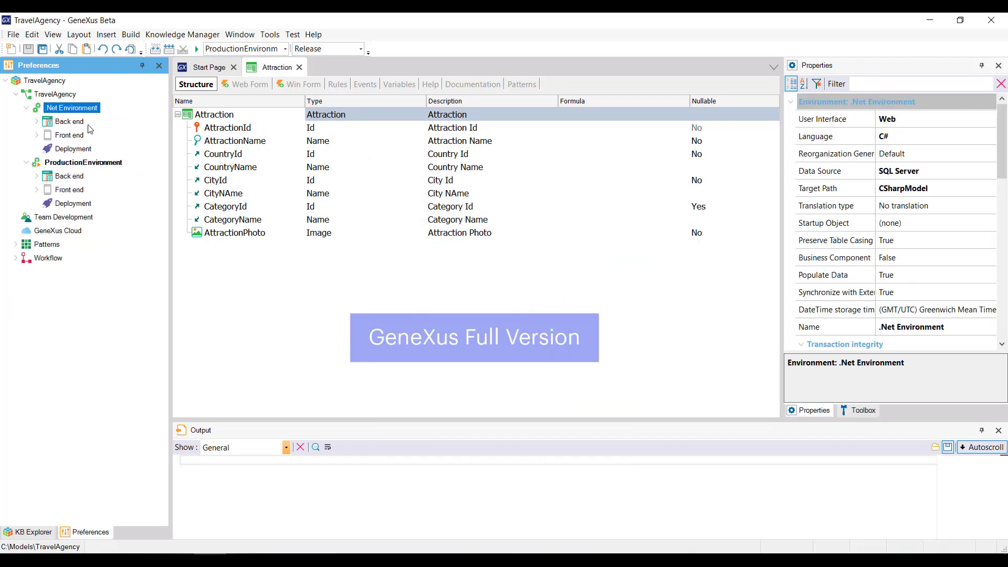
left_click(143, 255)
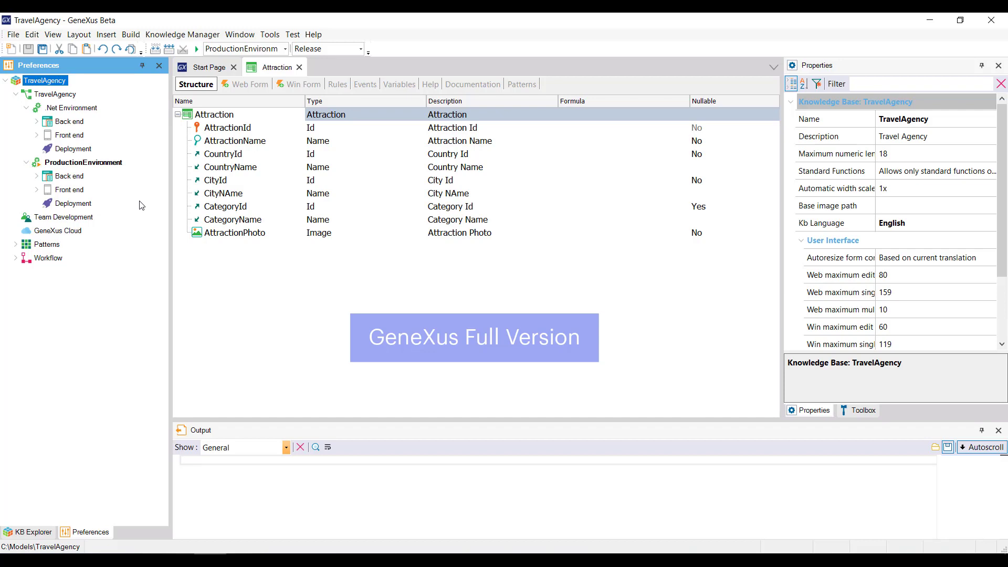
left_click(84, 110)
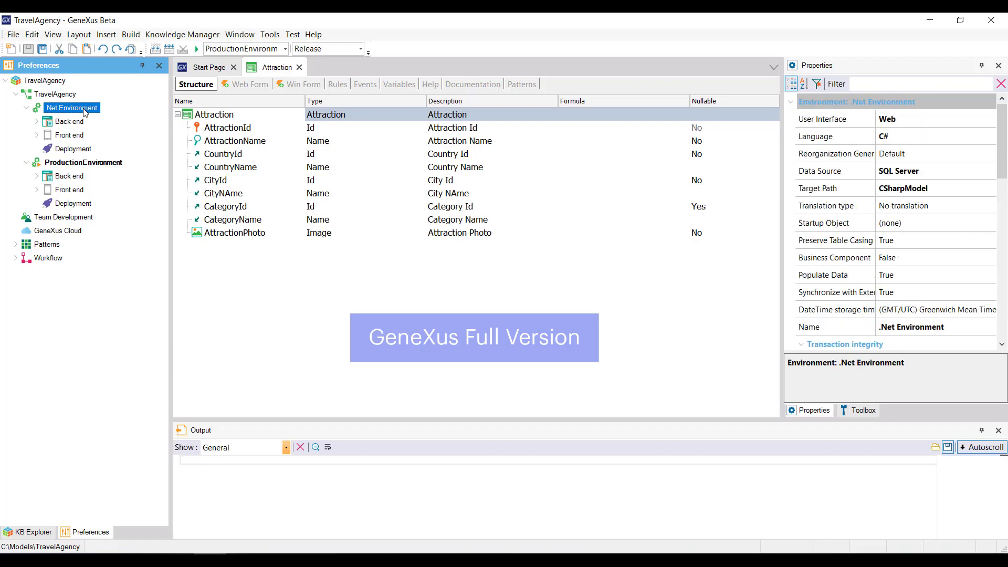
right_click(85, 112)
right_click(82, 110)
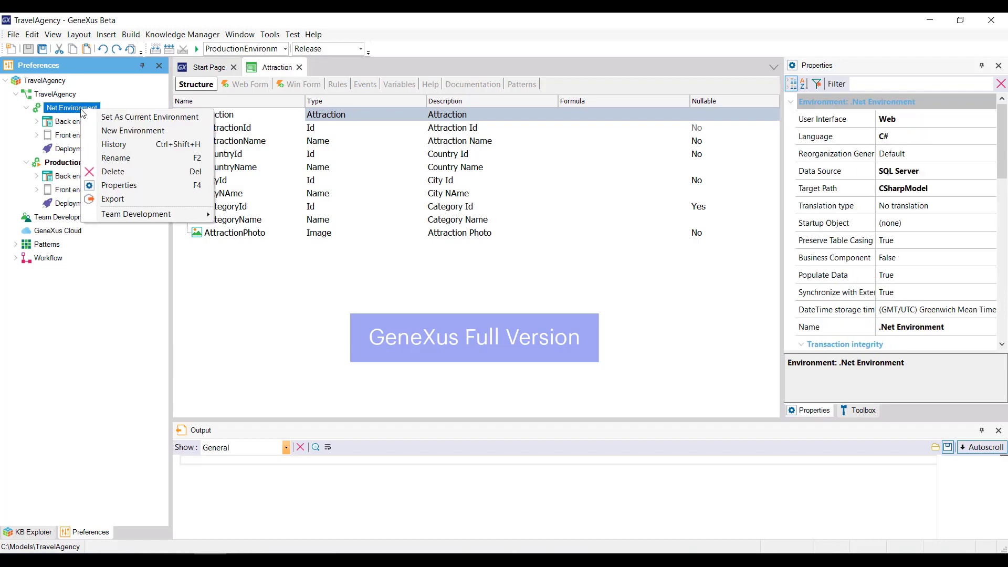
left_click(104, 117)
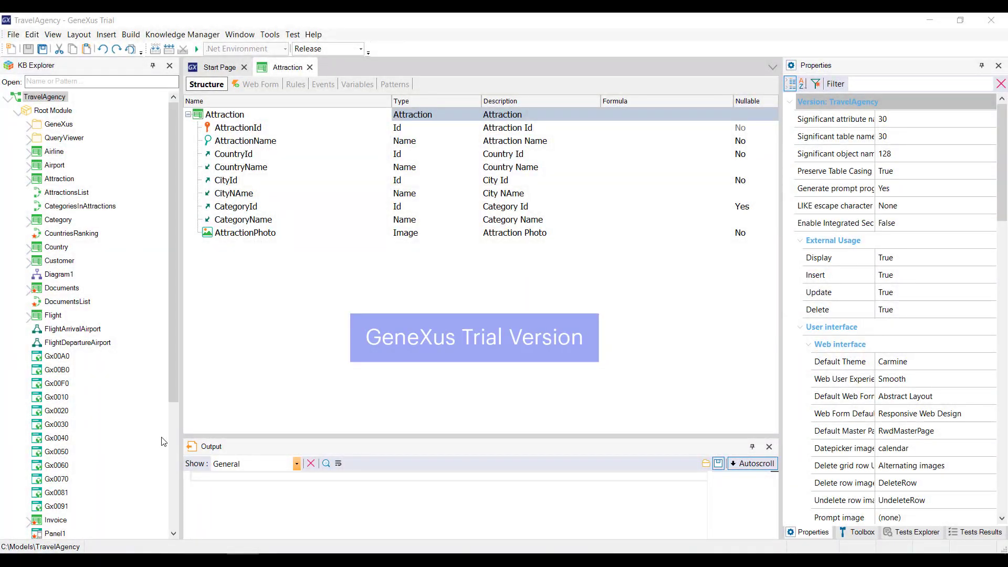
- In GeneXus Trial, expand Back end and Front end under the knowledge base's Environment node and show the actions available for Environment
left_click(175, 390)
left_click_drag(175, 386, 200, 537)
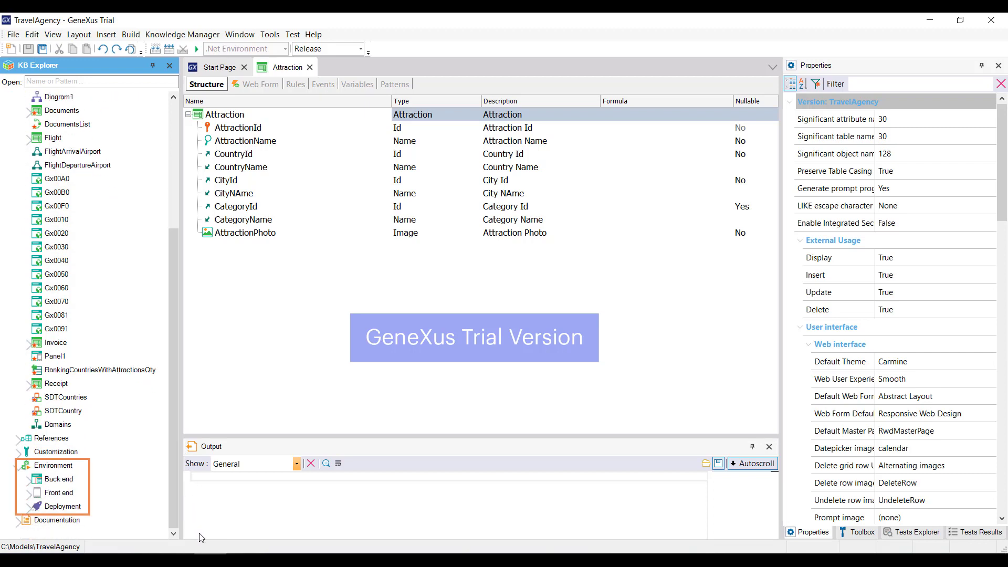
double_click(70, 478)
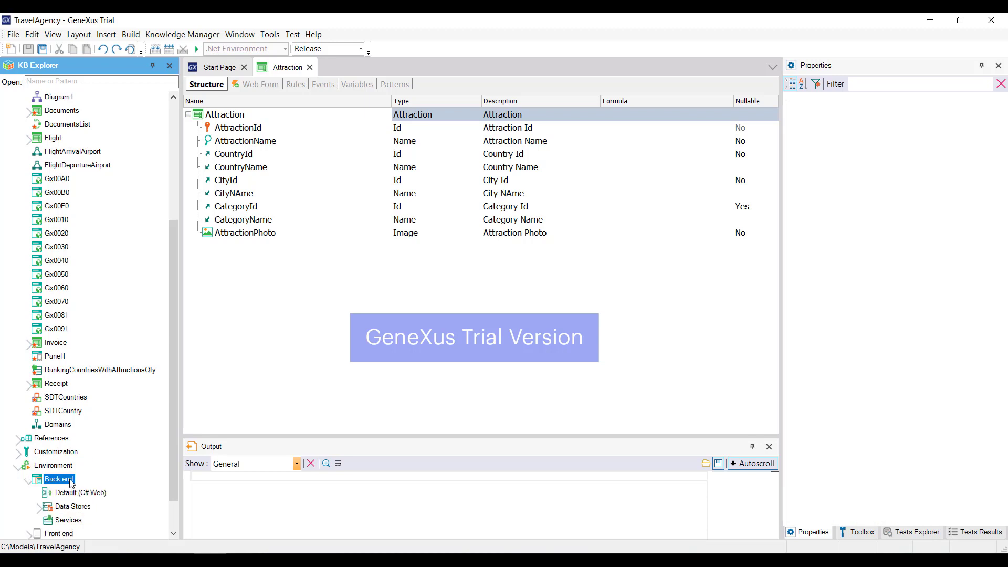
scroll(86, 450, "down", 1)
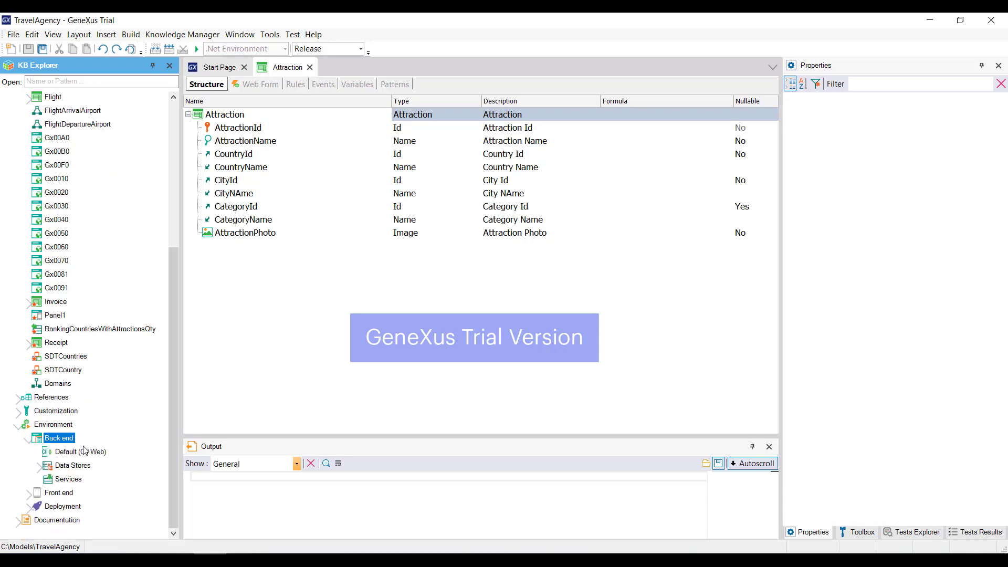
double_click(53, 493)
scroll(84, 423, "down", 2)
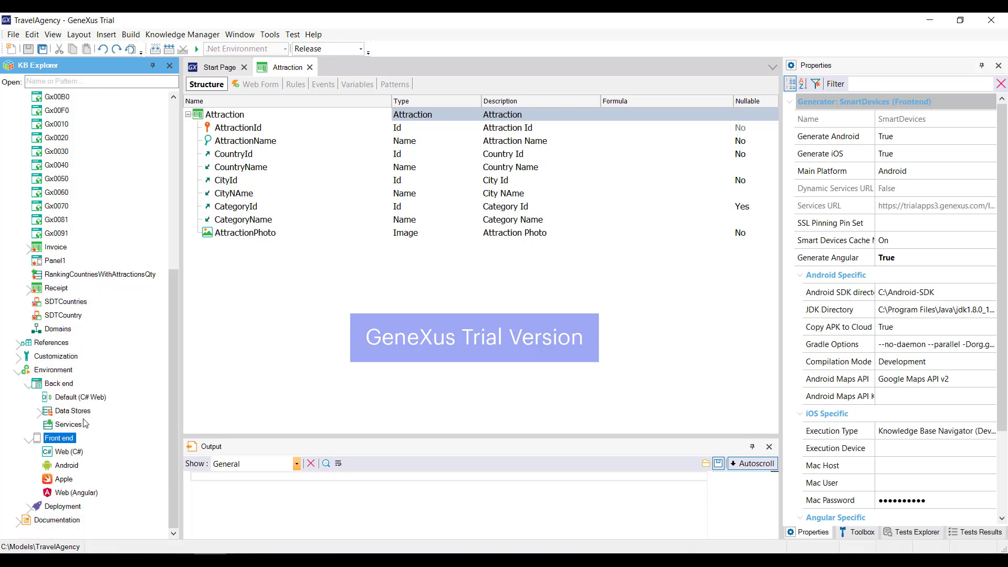
left_click(66, 374)
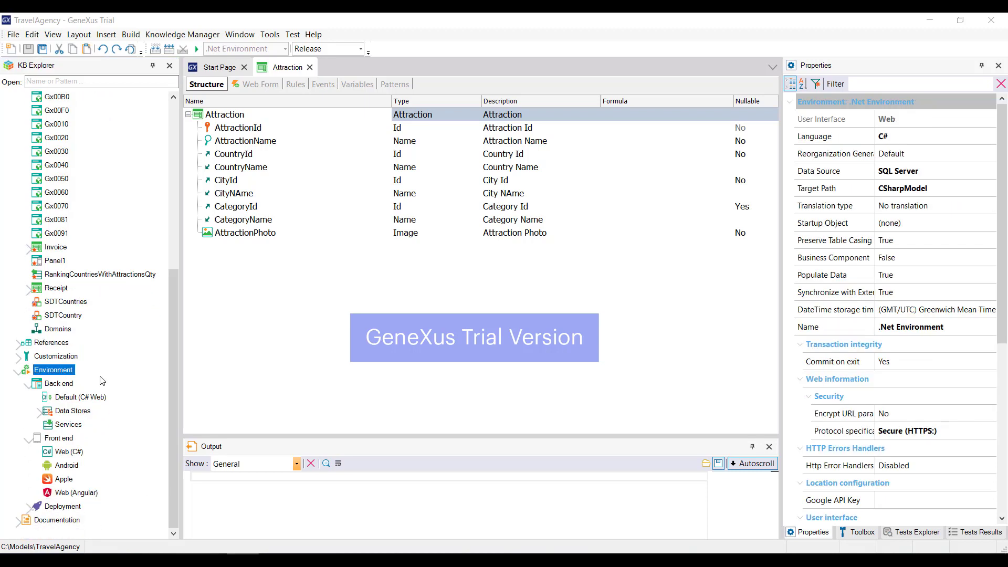
right_click(66, 378)
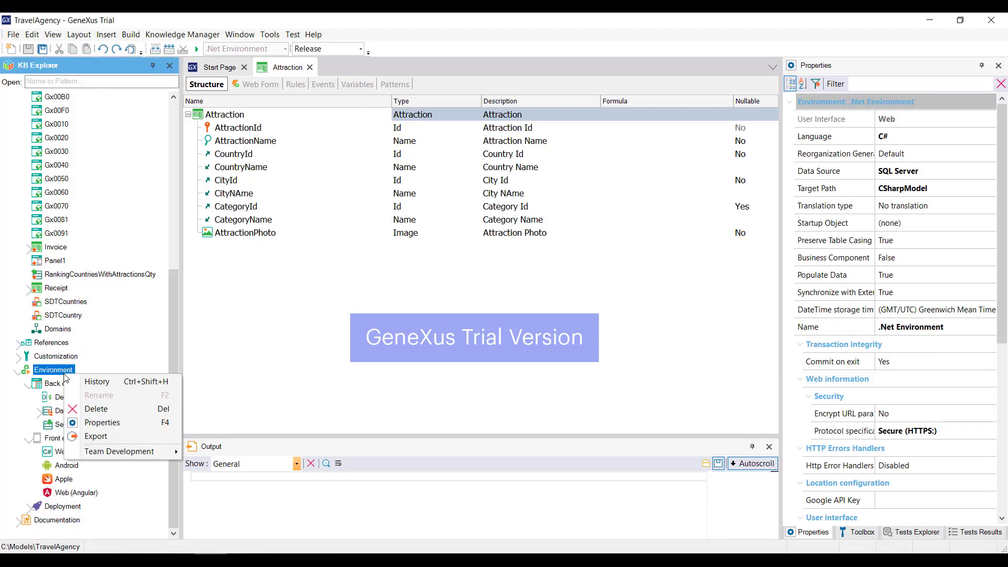